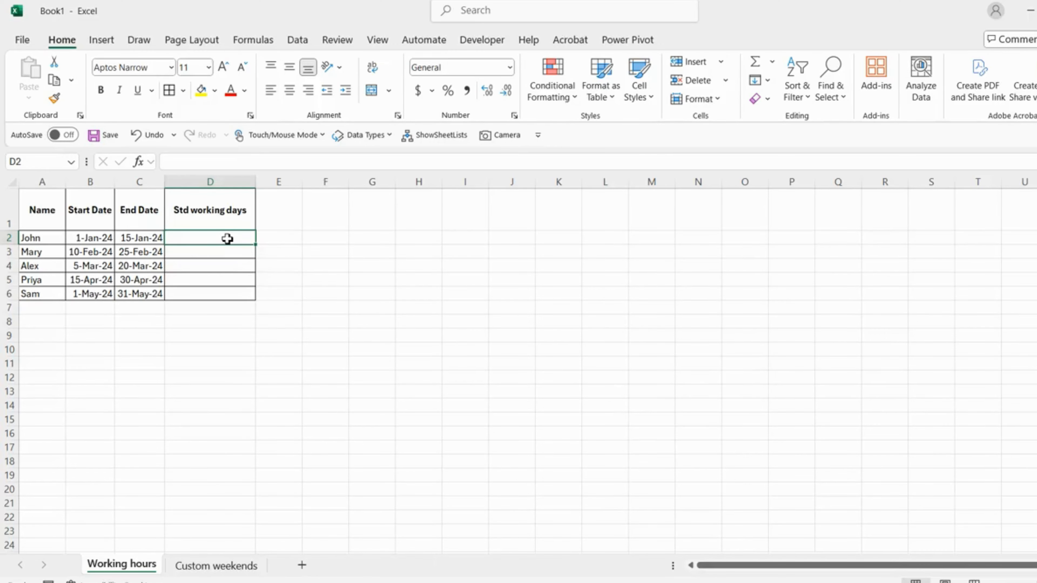
# - Enter =NETWORKDAYS.INTL(B2,C2,1) in D2 for the standard working days and fill the formula down to D6
pyautogui.write('=ne')
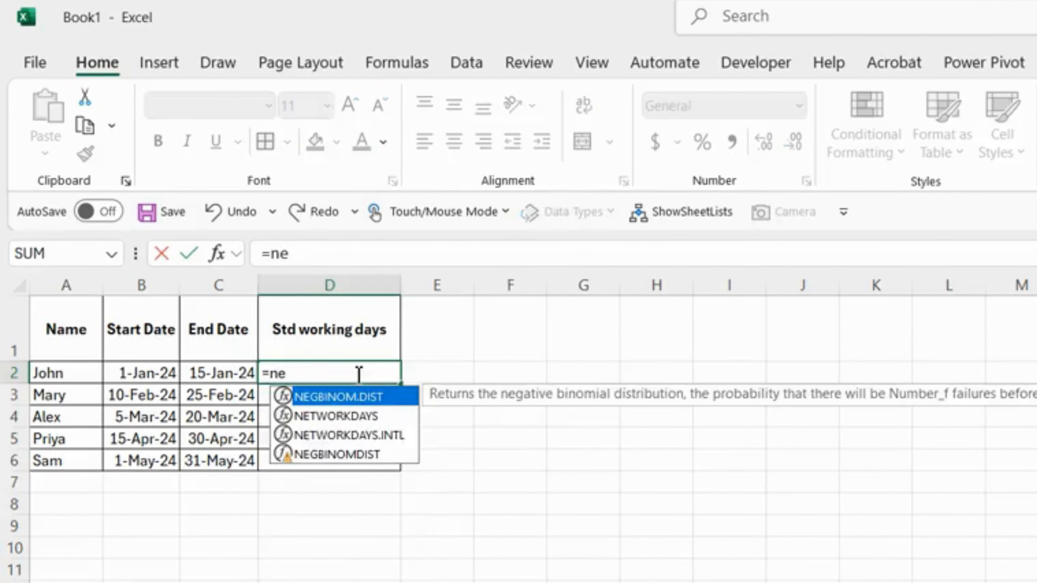
pyautogui.write('twork')
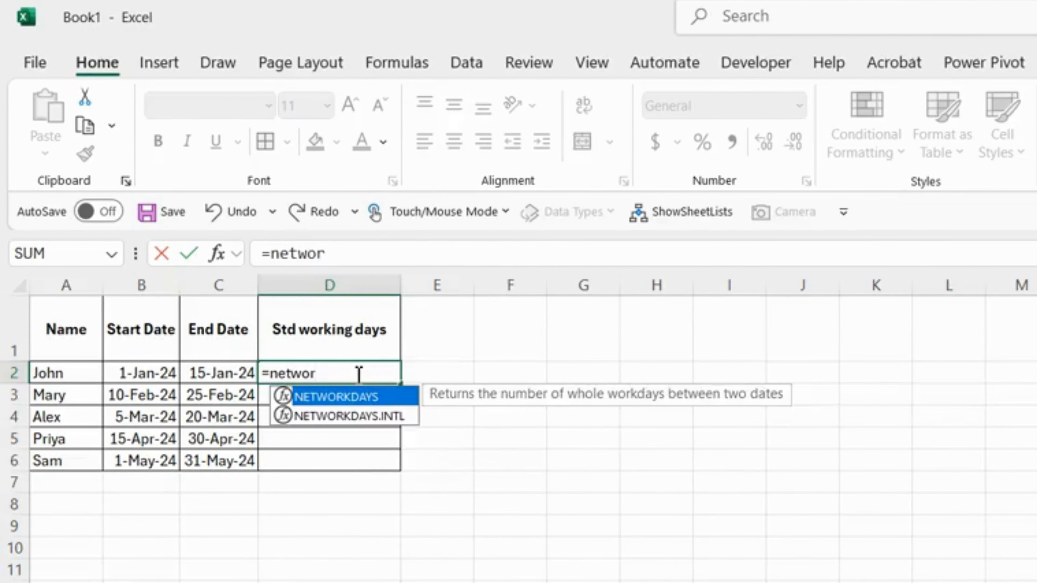
pyautogui.doubleClick(375, 416)
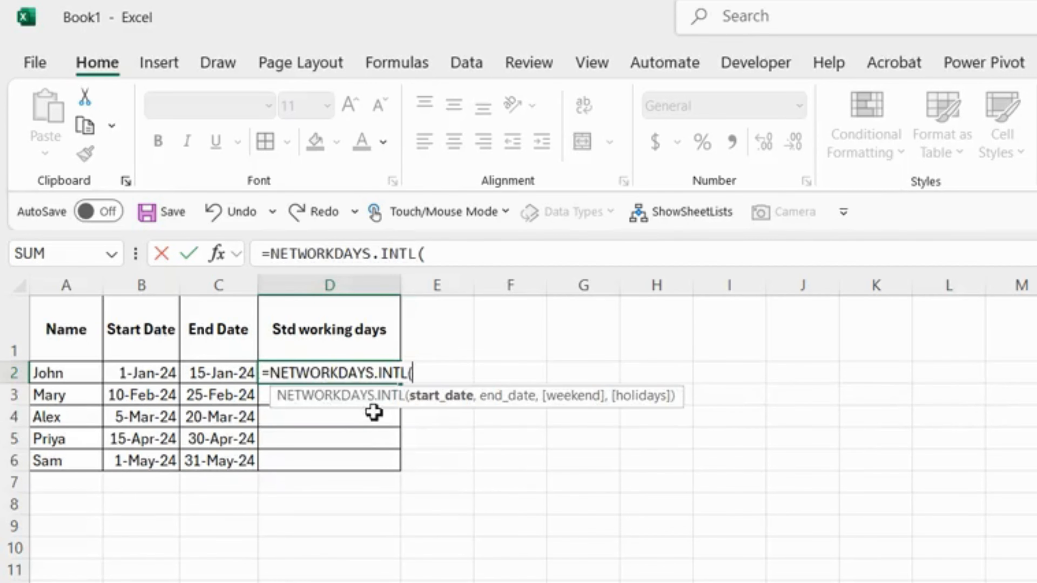
pyautogui.click(158, 374)
pyautogui.write(',')
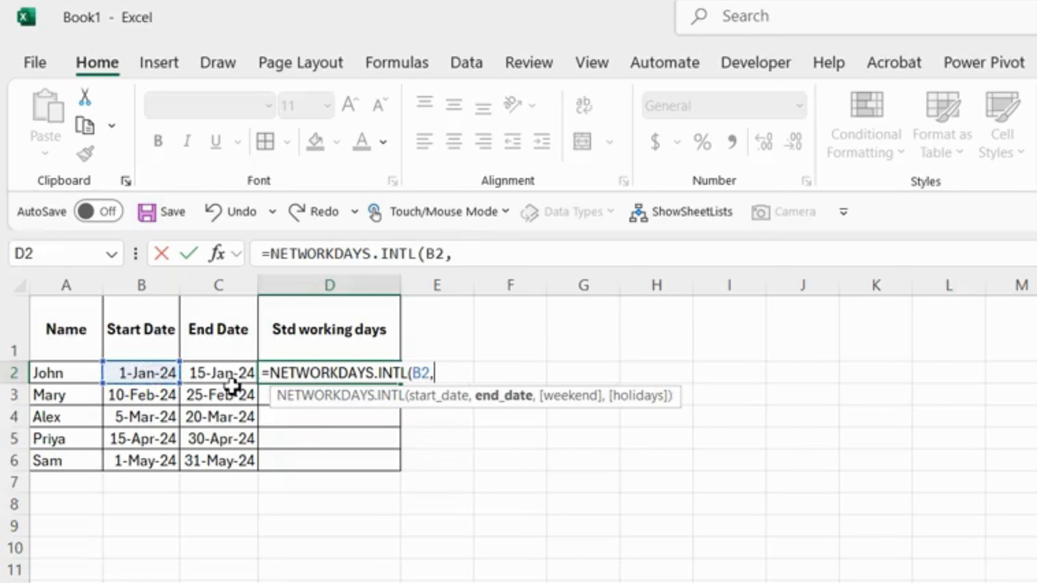
pyautogui.click(245, 373)
pyautogui.write(',')
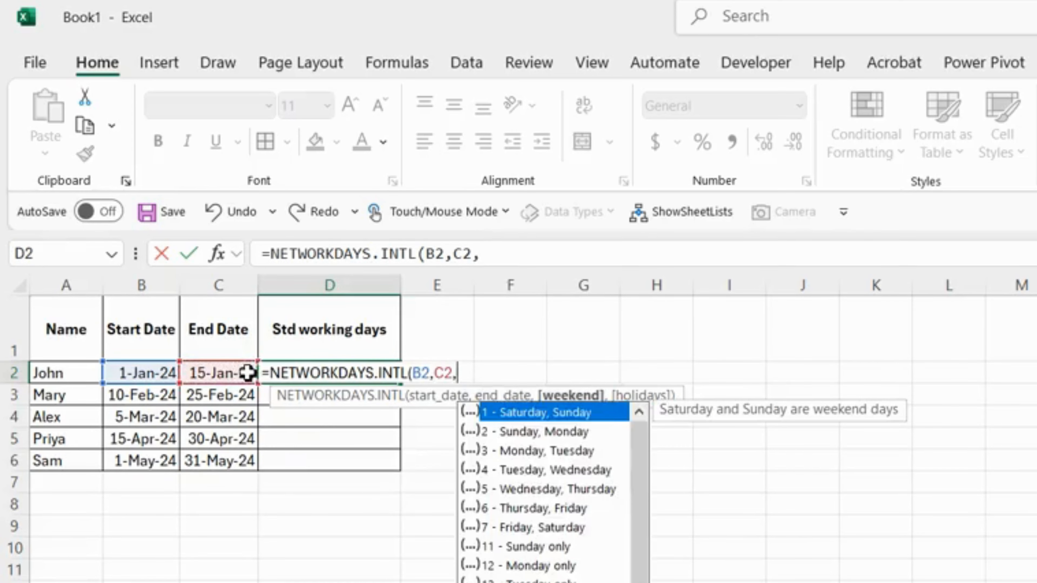
pyautogui.doubleClick(531, 412)
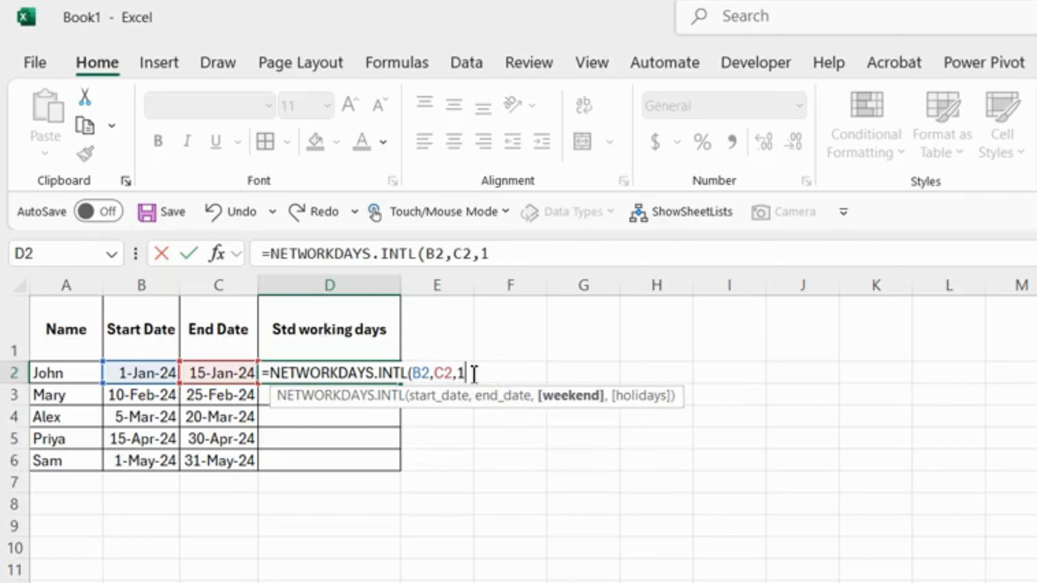
pyautogui.write(')')
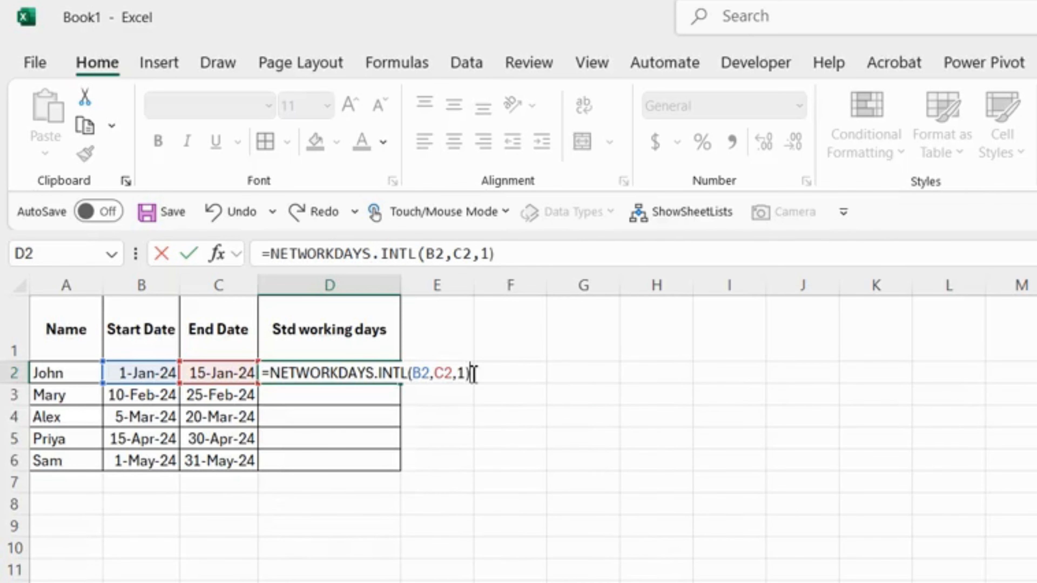
pyautogui.press('Tab')
pyautogui.click(354, 373)
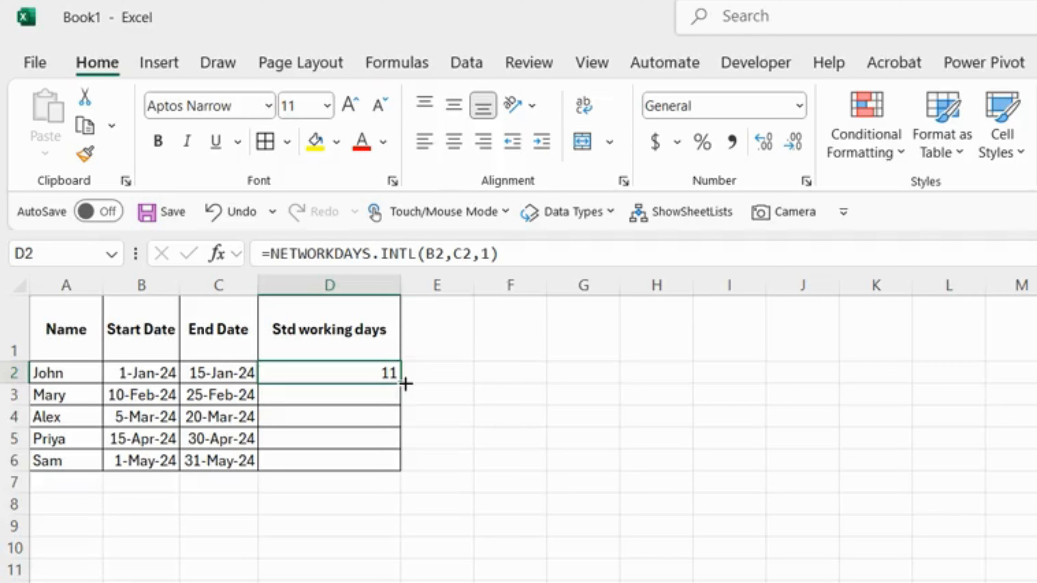
pyautogui.moveTo(405, 384); pyautogui.dragTo(410, 469)
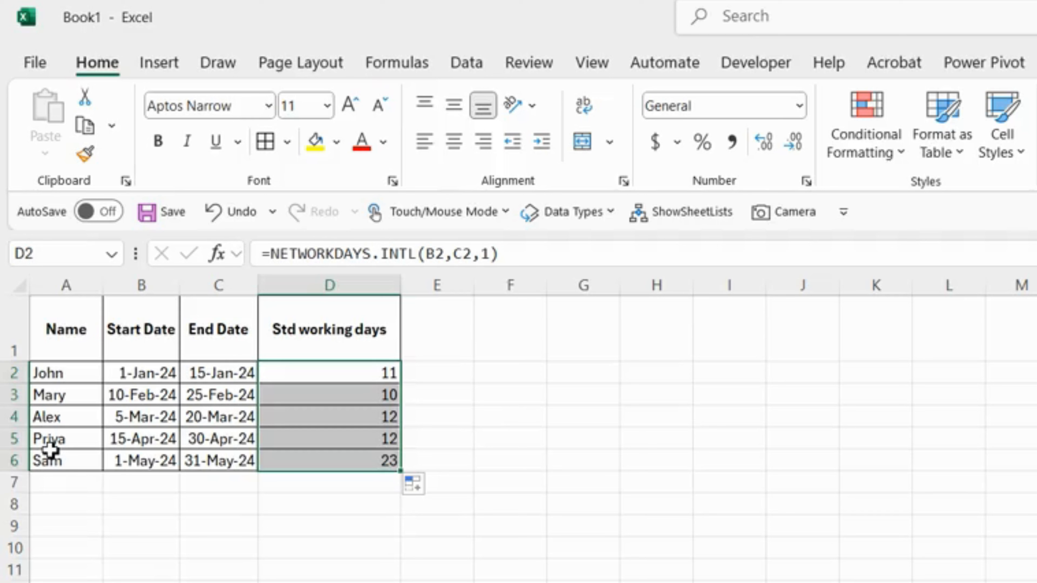
# - Review the weekend options of the NETWORKDAYS.INTL formula in D2, keeping weekend code 1
pyautogui.click(310, 369)
pyautogui.click(492, 255)
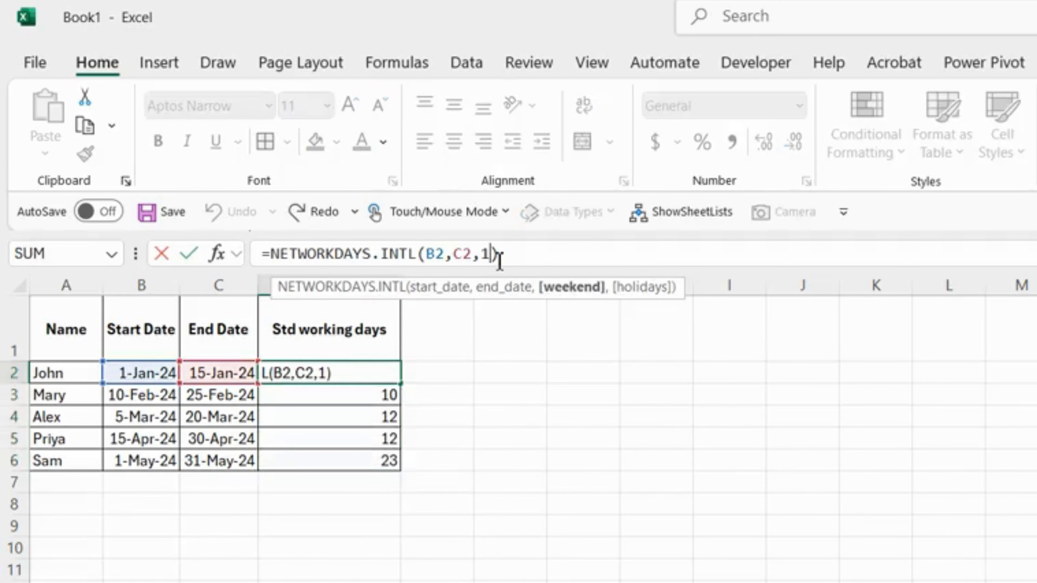
pyautogui.press('BackSpace')
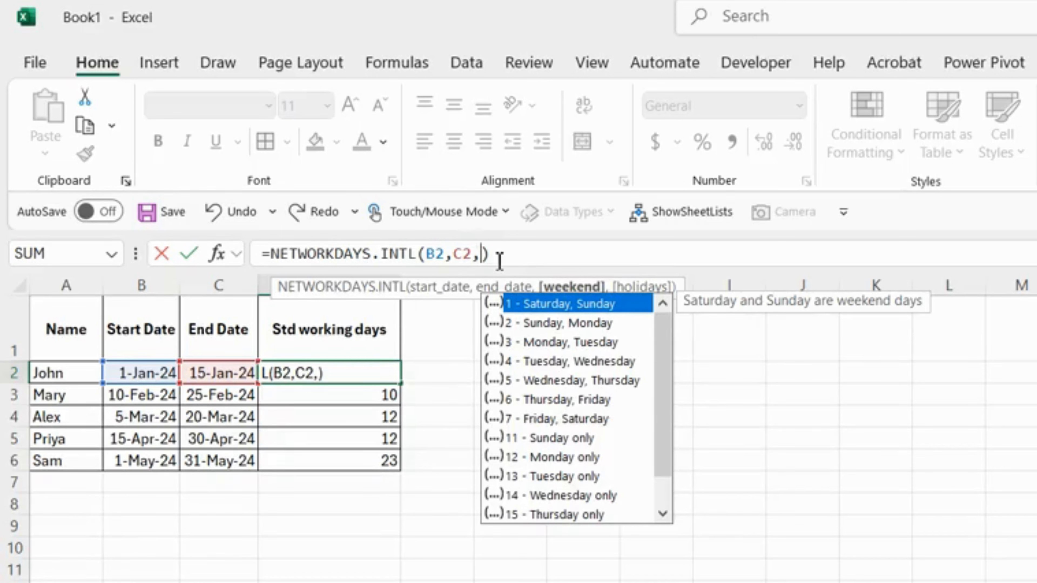
pyautogui.write('1')
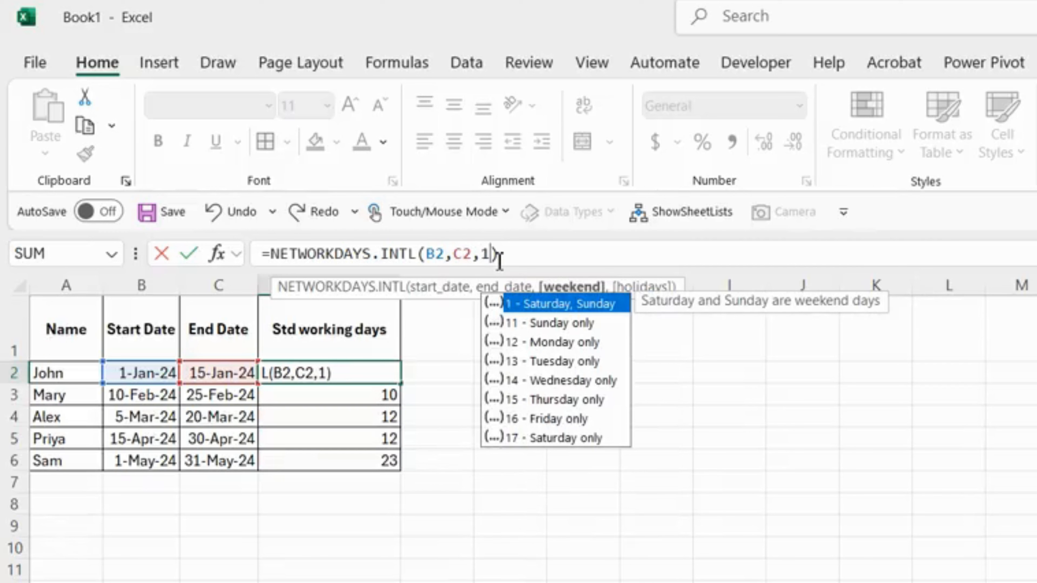
pyautogui.click(551, 257)
pyautogui.press('Tab')
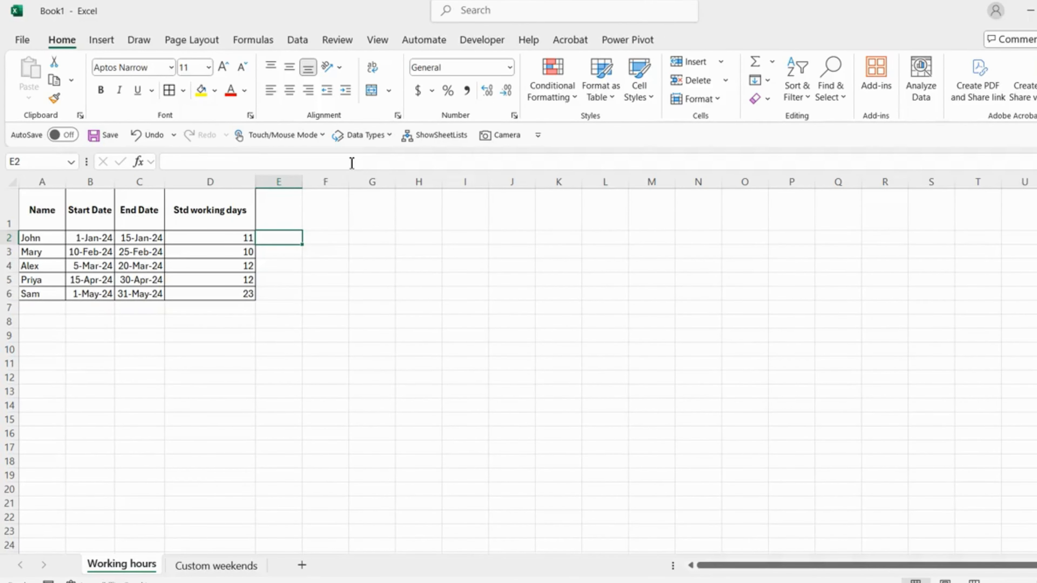
# - Switch to the Custom weekends sheet and begin a net-workdays formula in the Standard Working days cell L2
pyautogui.click(239, 569)
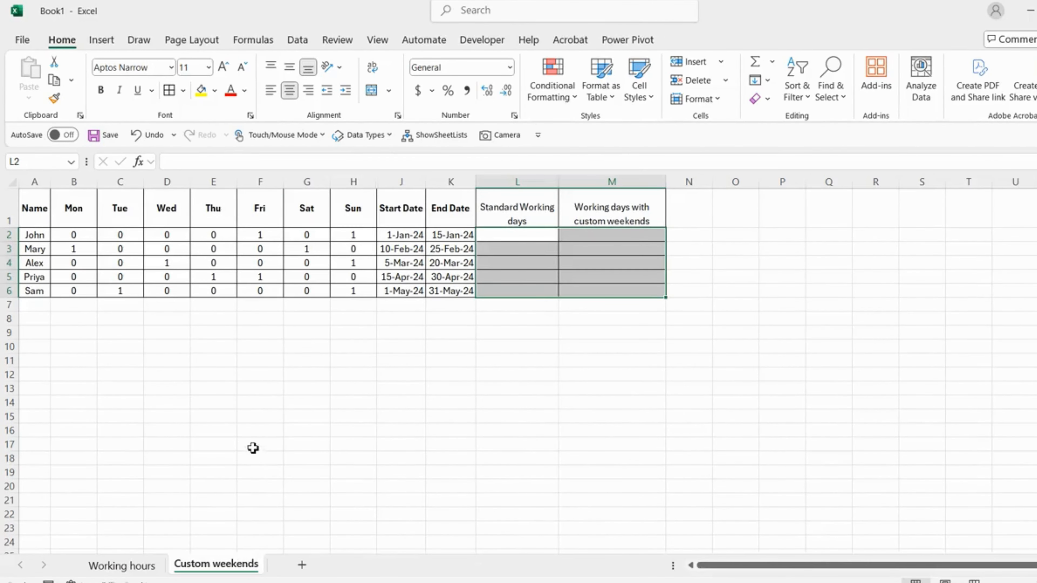
pyautogui.click(249, 444)
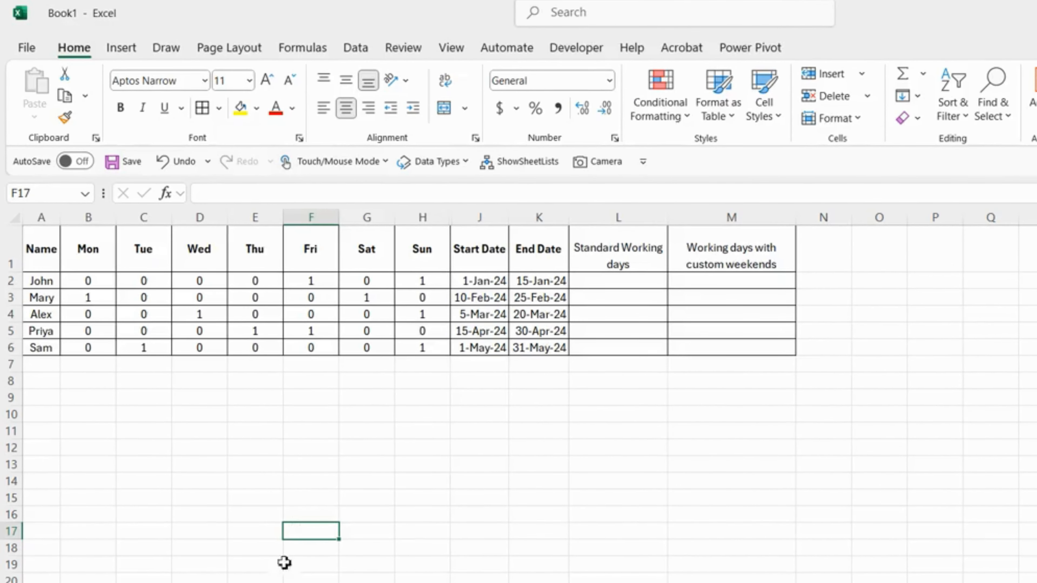
pyautogui.click(611, 281)
pyautogui.write('=net')
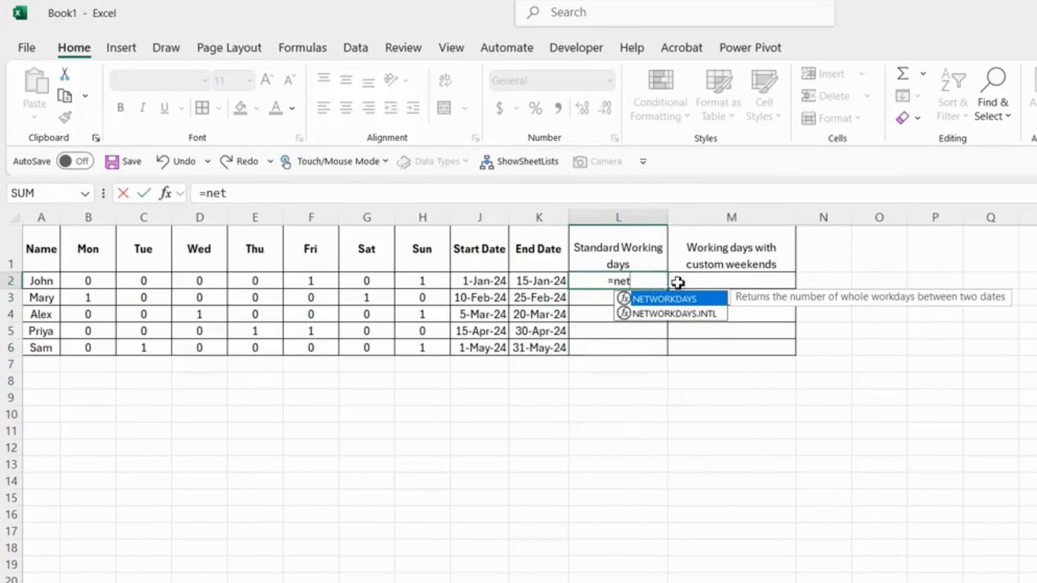
pyautogui.doubleClick(679, 300)
pyautogui.click(495, 281)
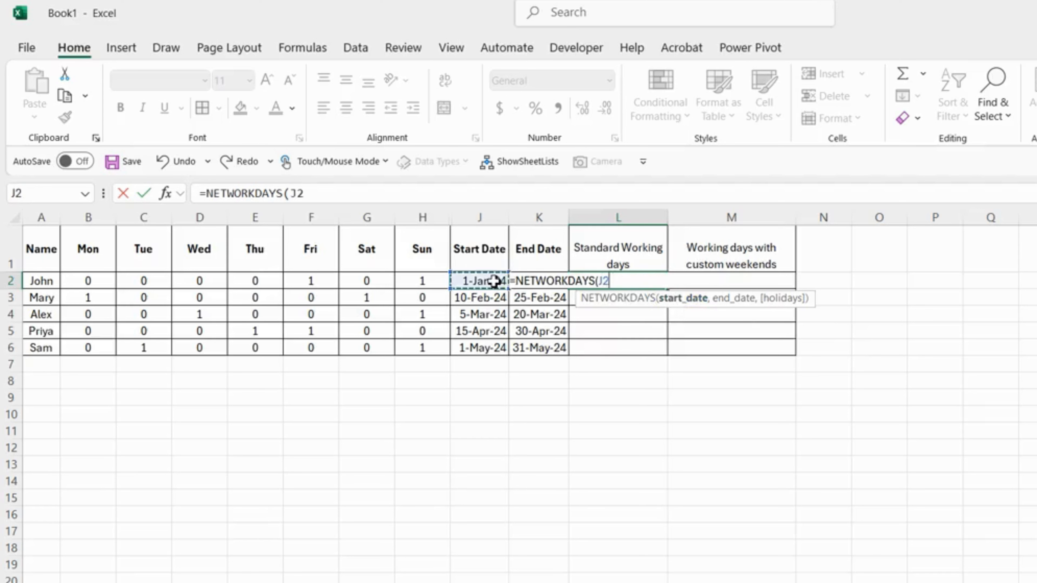
pyautogui.write(',k2')
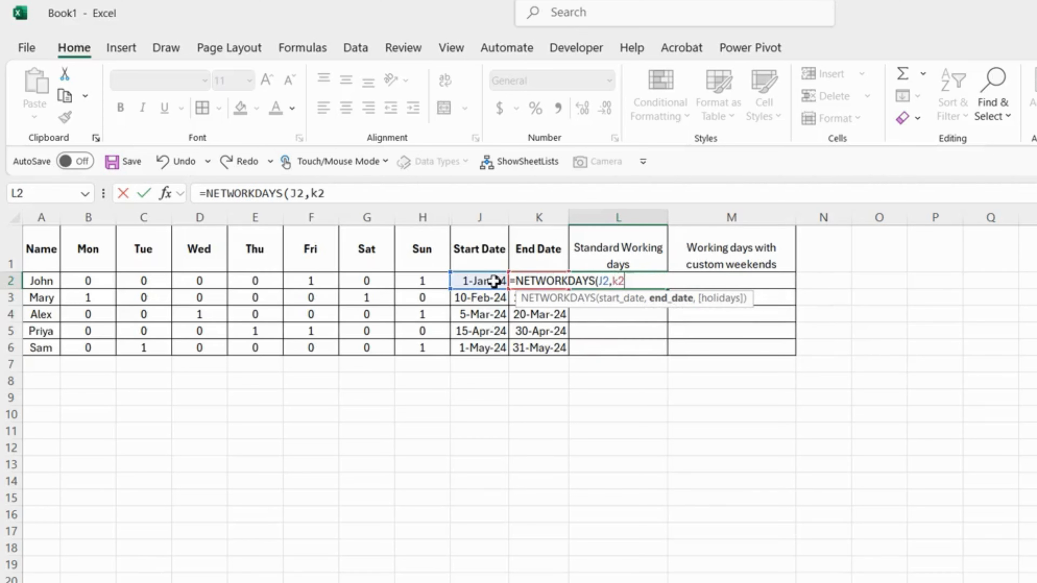
pyautogui.write(',')
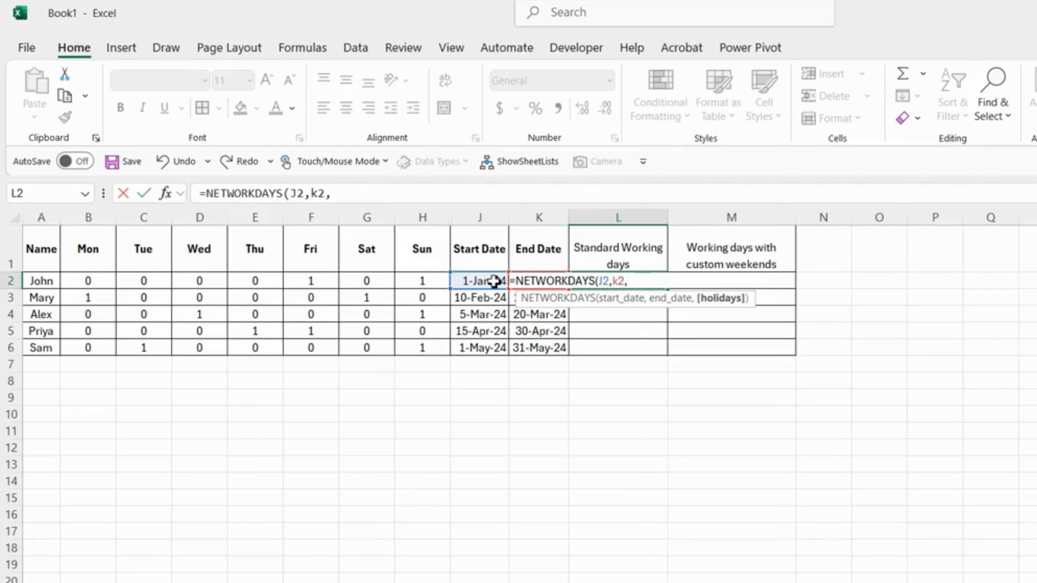
pyautogui.press('BackSpace')
pyautogui.press('BackSpace')
pyautogui.press('BackSpace')
pyautogui.press('BackSpace')
pyautogui.press('BackSpace')
pyautogui.press('BackSpace')
pyautogui.press('BackSpace')
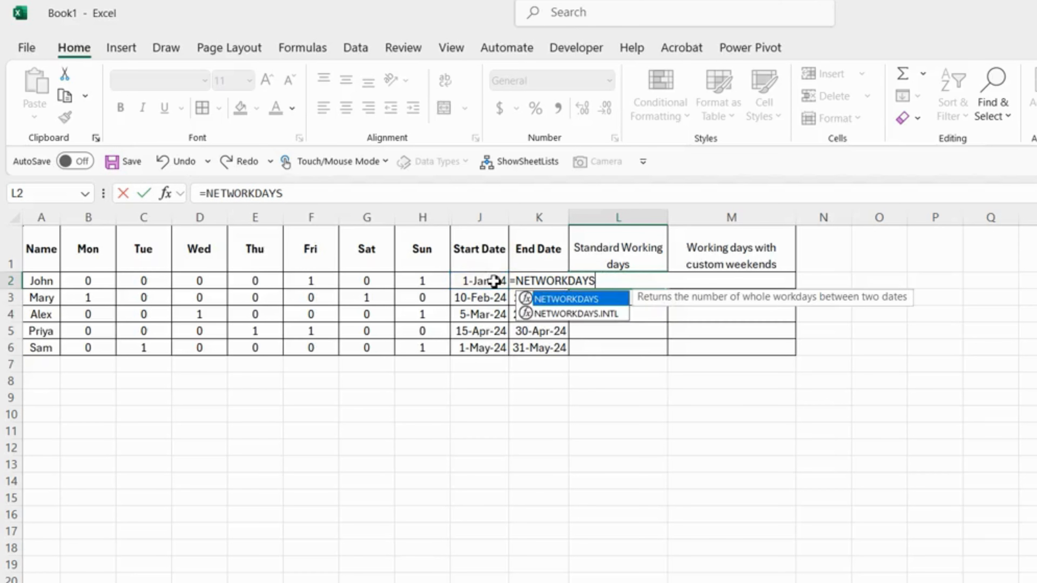
# - Complete the L2 formula as =NETWORKDAYS.INTL(J2,K2,1) to calculate standard working days
pyautogui.click(561, 320)
pyautogui.doubleClick(559, 316)
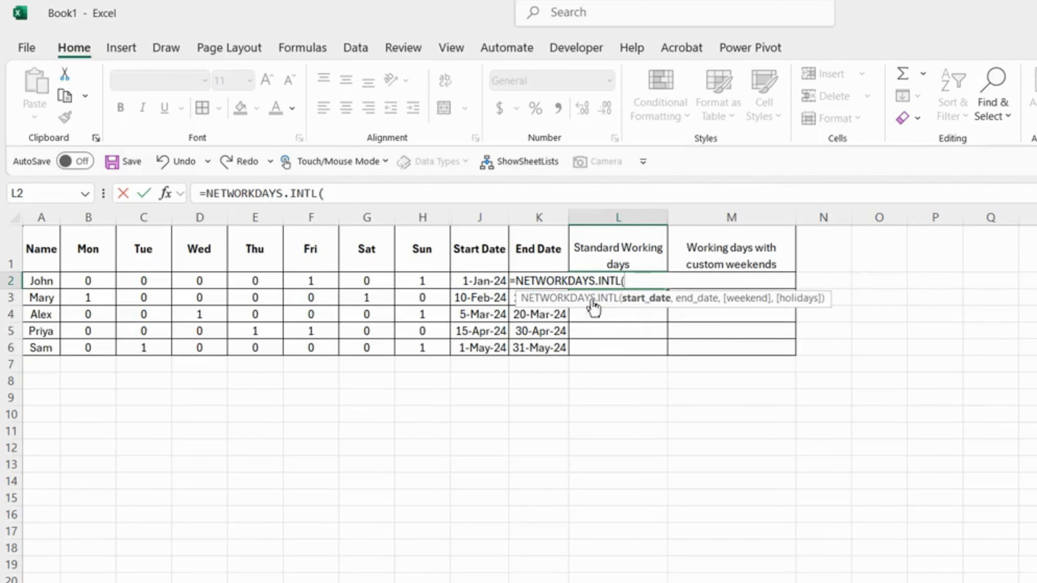
pyautogui.click(466, 281)
pyautogui.write(',')
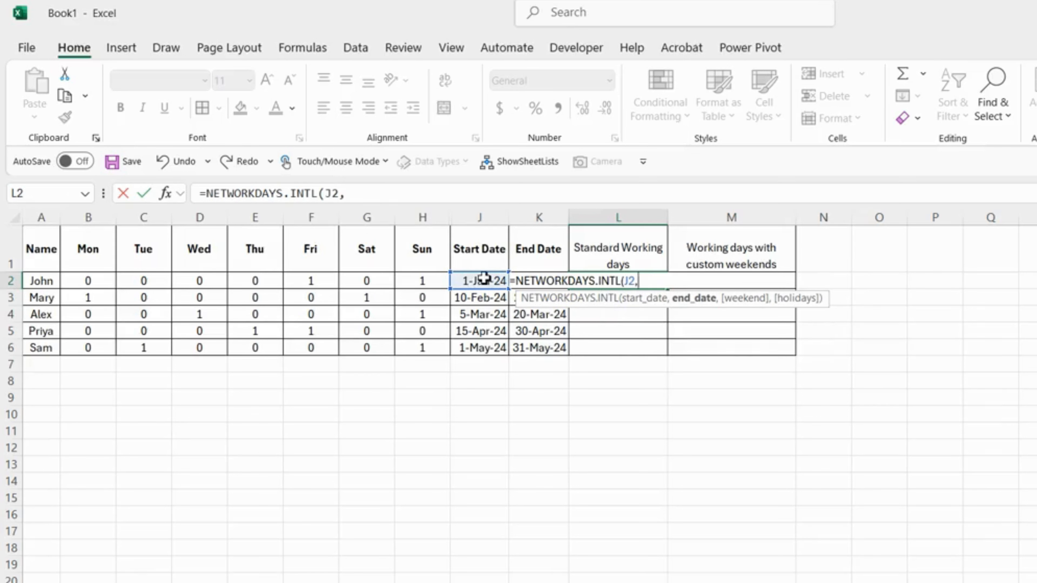
pyautogui.write('k2,')
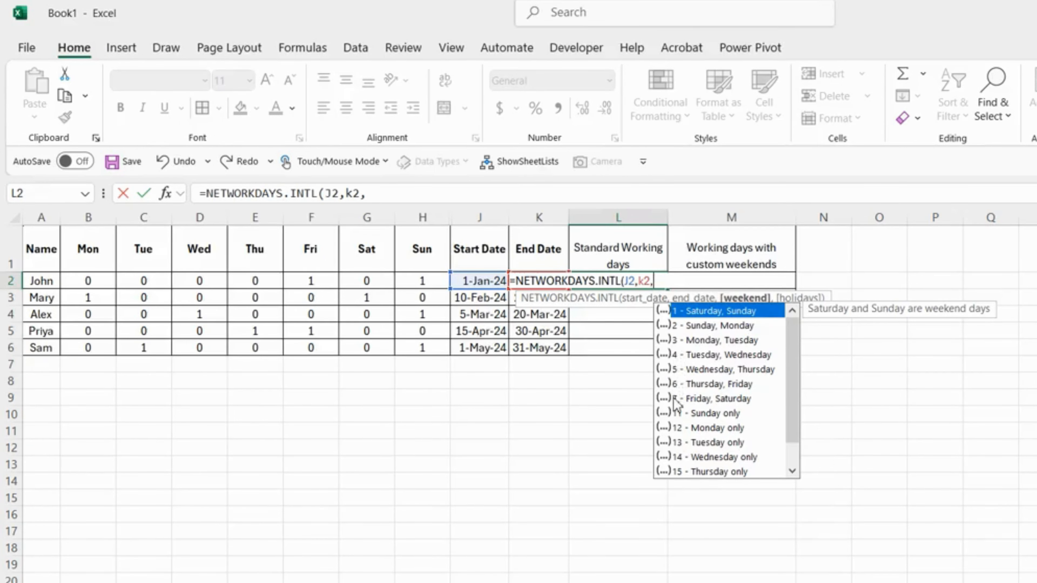
pyautogui.click(671, 283)
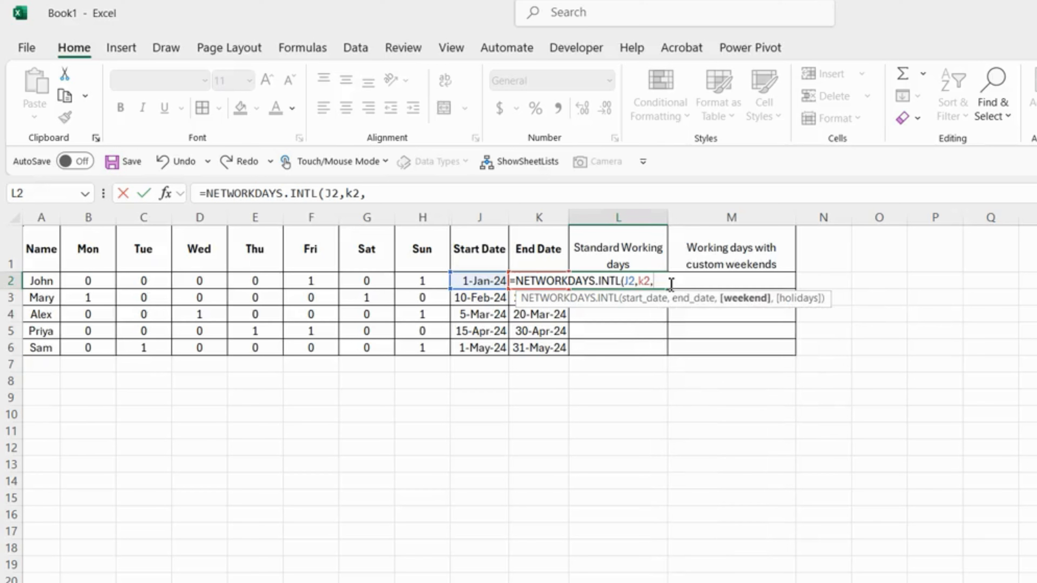
pyautogui.write('1)')
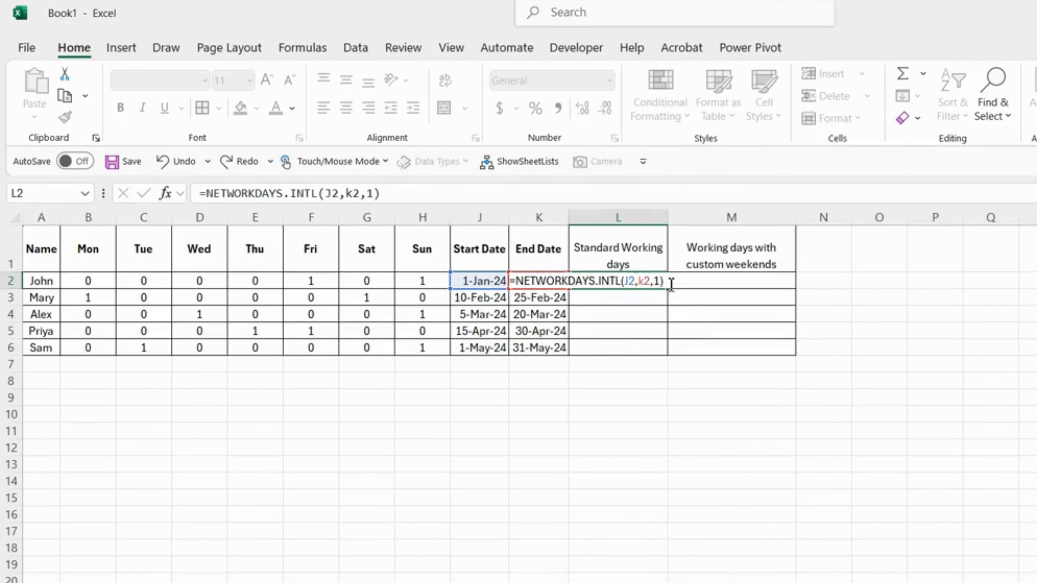
pyautogui.click(671, 283)
pyautogui.click(639, 279)
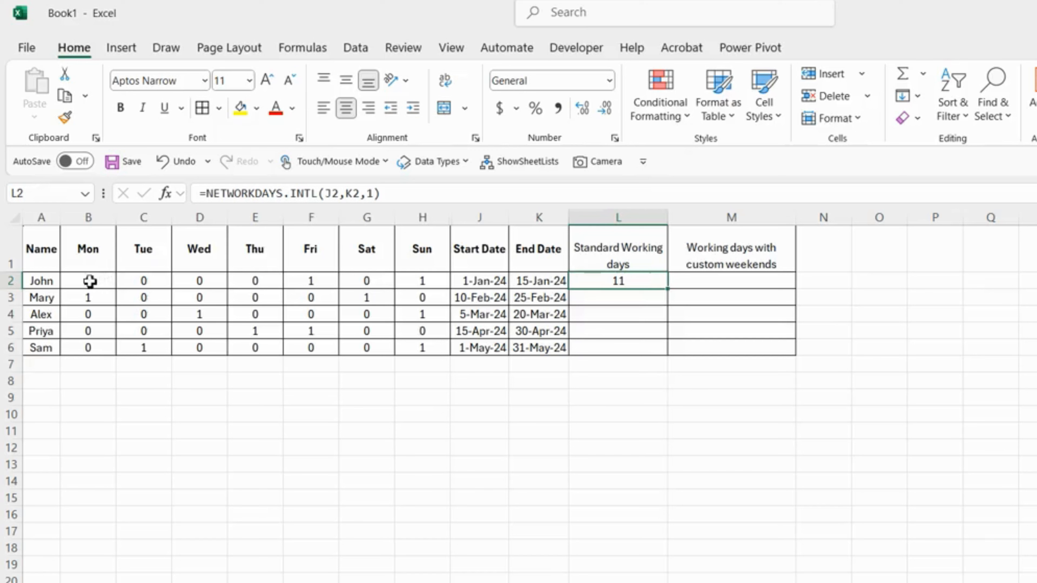
# - Try writing the weekday flags of B2:H2 as the weekend string 0000101 in G11, and clear the cell
pyautogui.moveTo(90, 282); pyautogui.dragTo(412, 288)
pyautogui.click(447, 421)
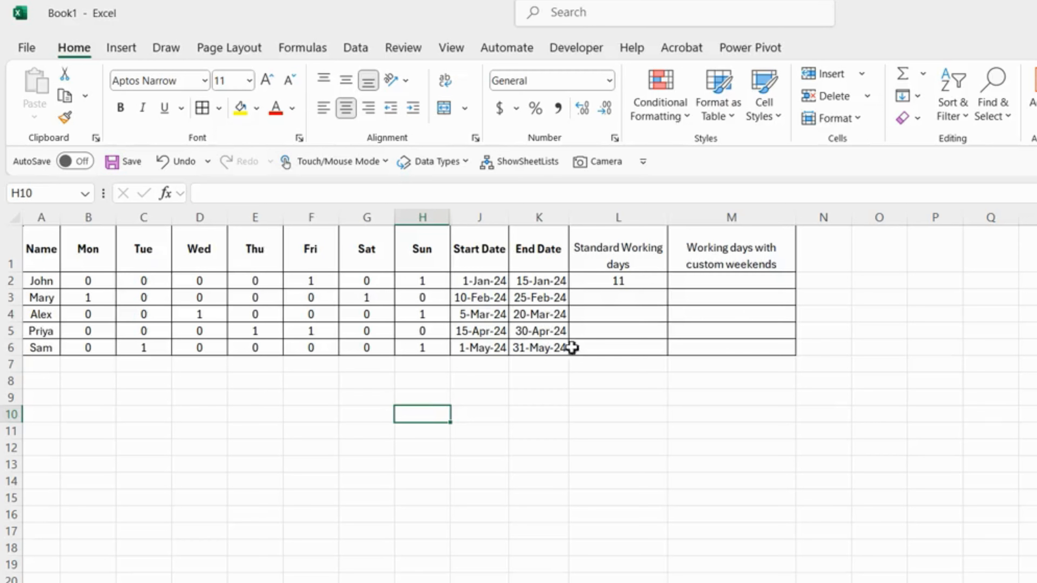
pyautogui.click(379, 431)
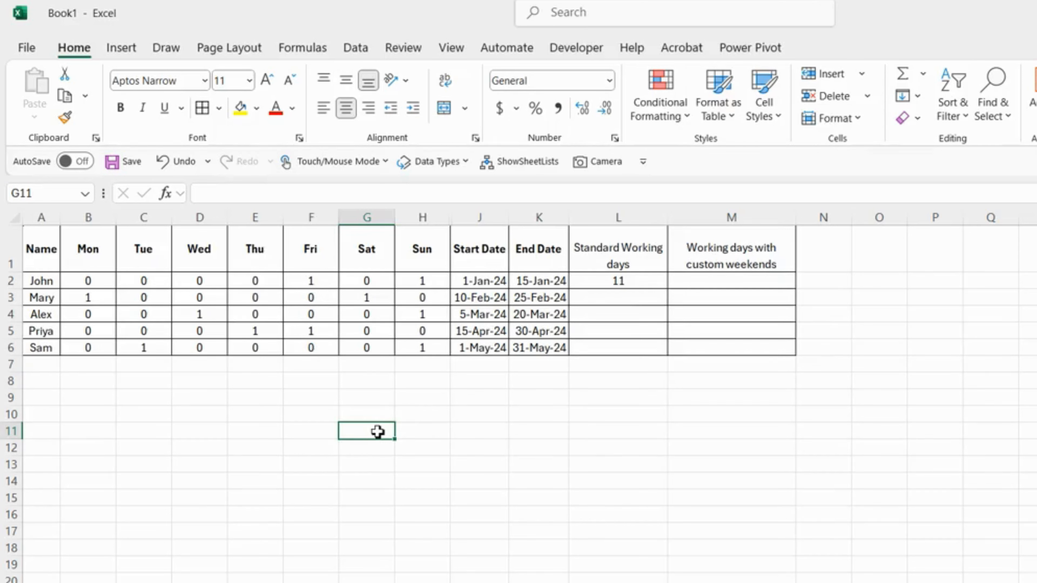
pyautogui.write('00')
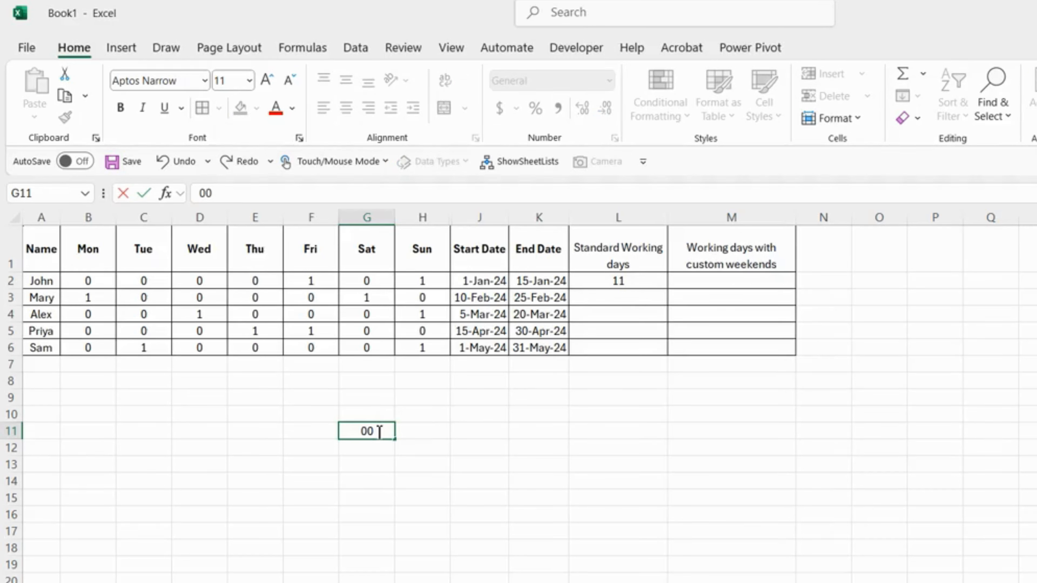
pyautogui.write('00101')
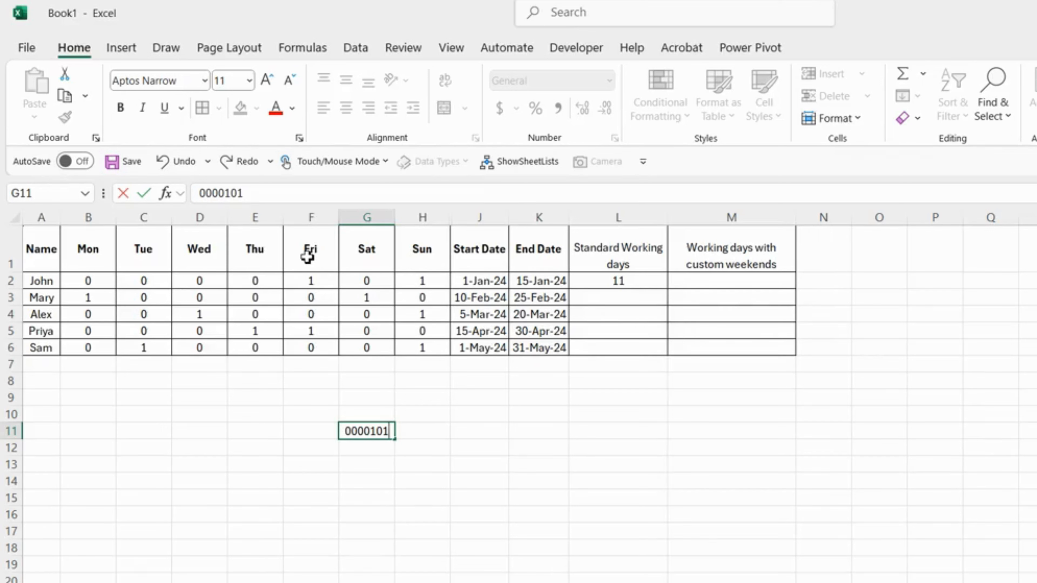
pyautogui.press('Tab')
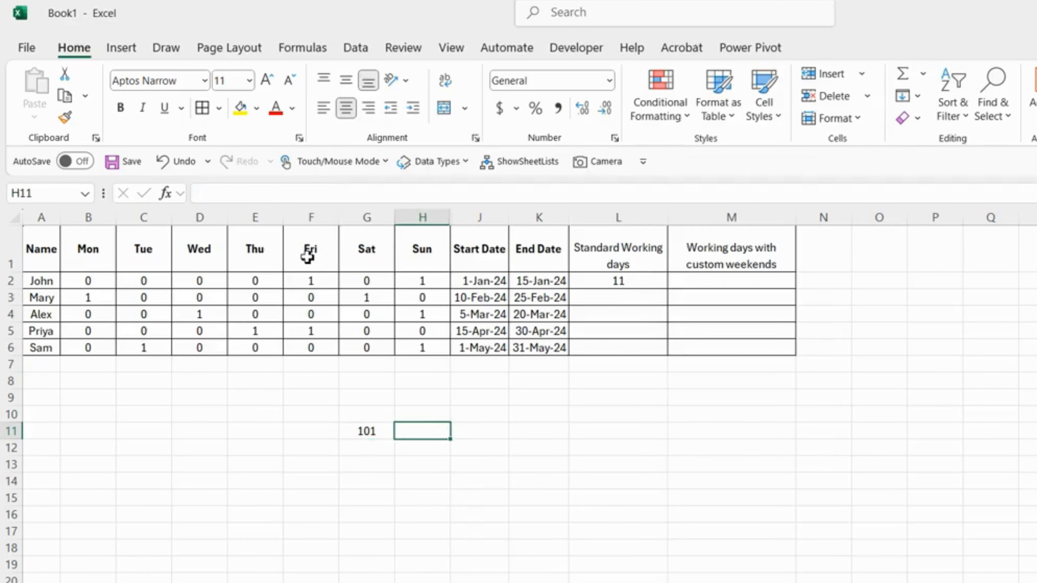
pyautogui.click(369, 429)
pyautogui.press('Delete')
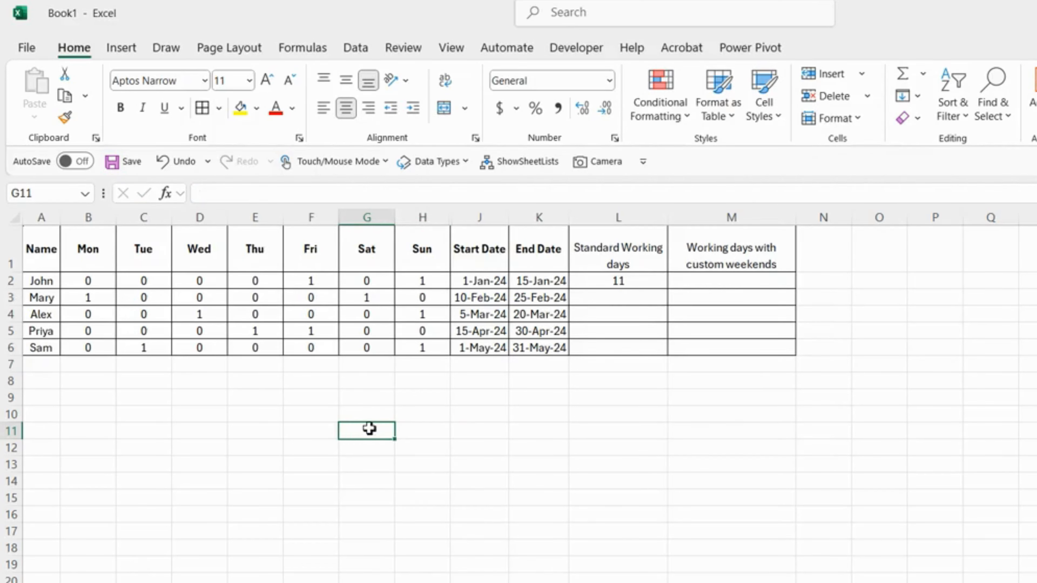
# - Begin a NETWORKDAYS.INTL formula in the custom weekends cell M2, with J2 as start date and K2 as end date
pyautogui.click(700, 280)
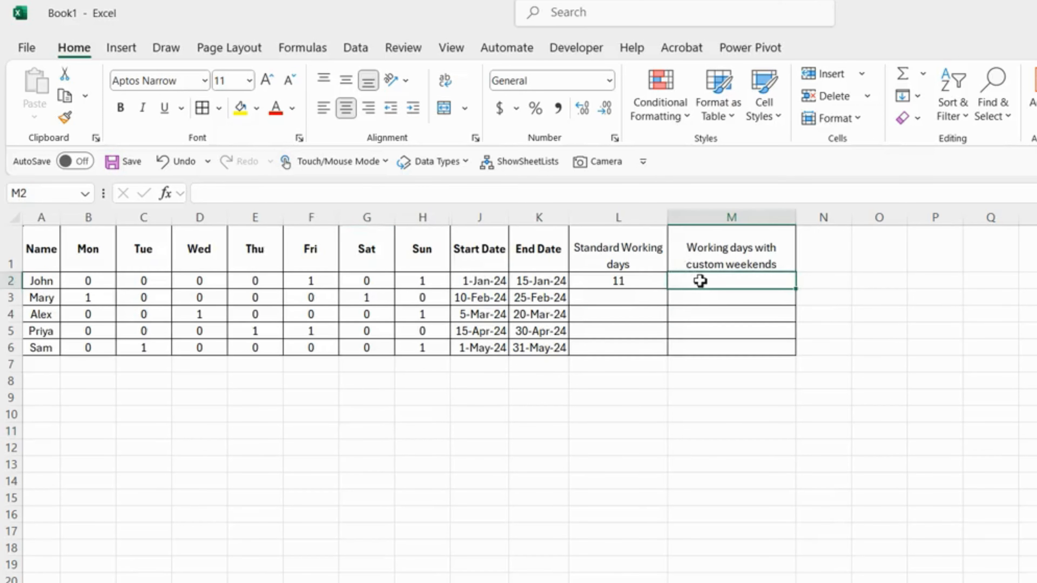
pyautogui.write('=')
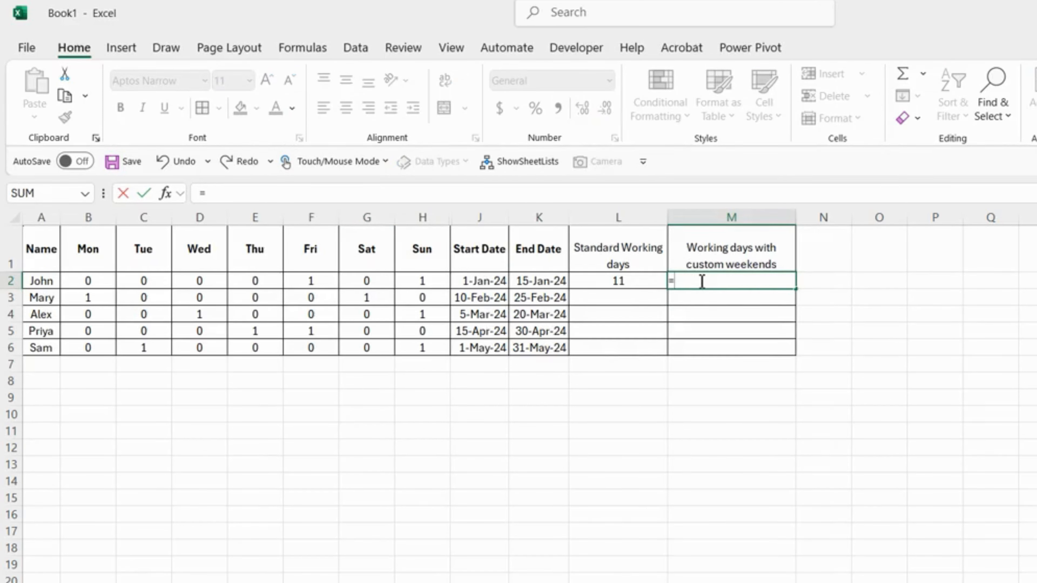
pyautogui.write('net')
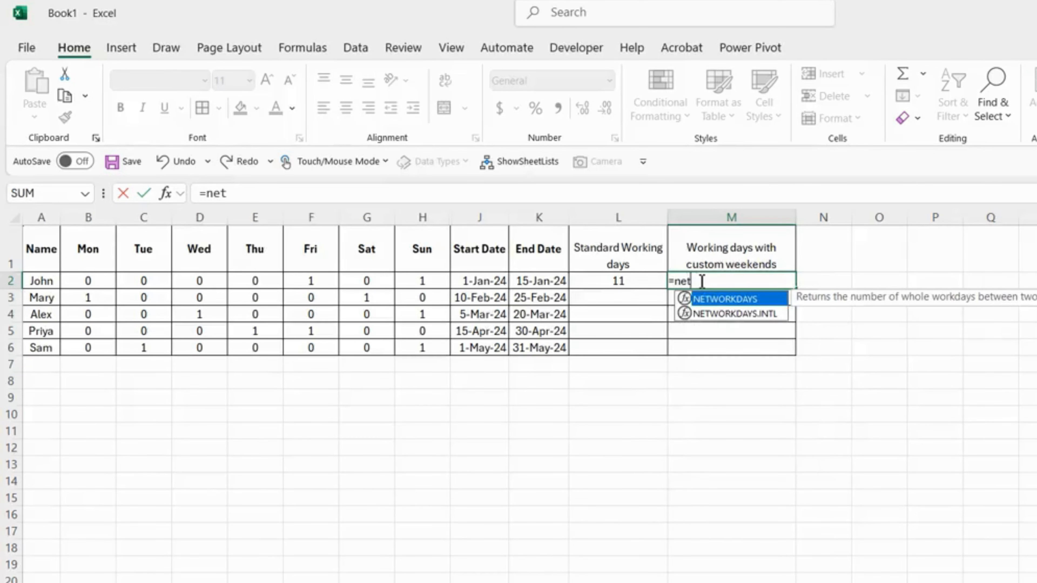
pyautogui.doubleClick(751, 315)
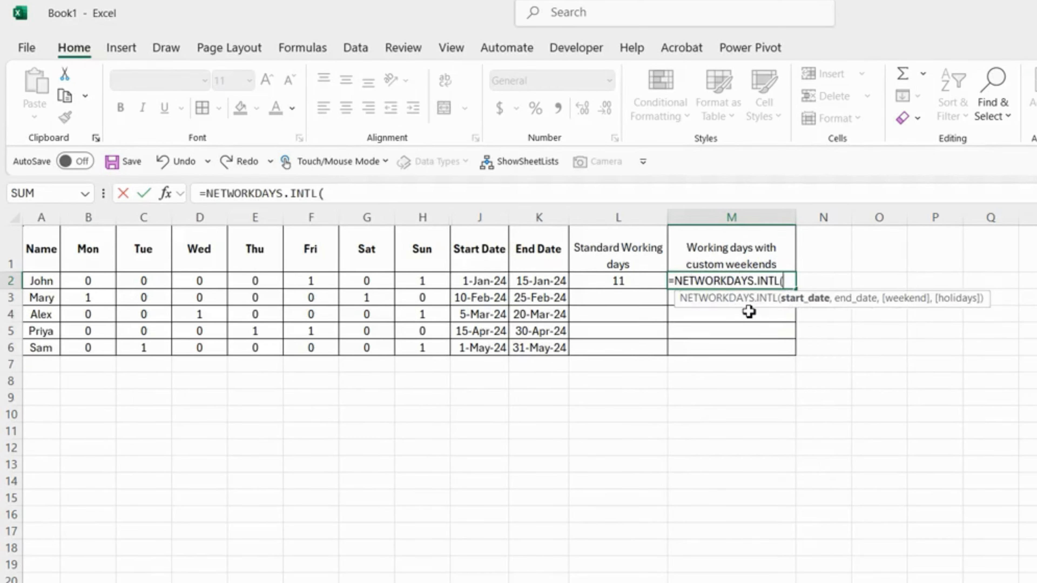
pyautogui.click(485, 282)
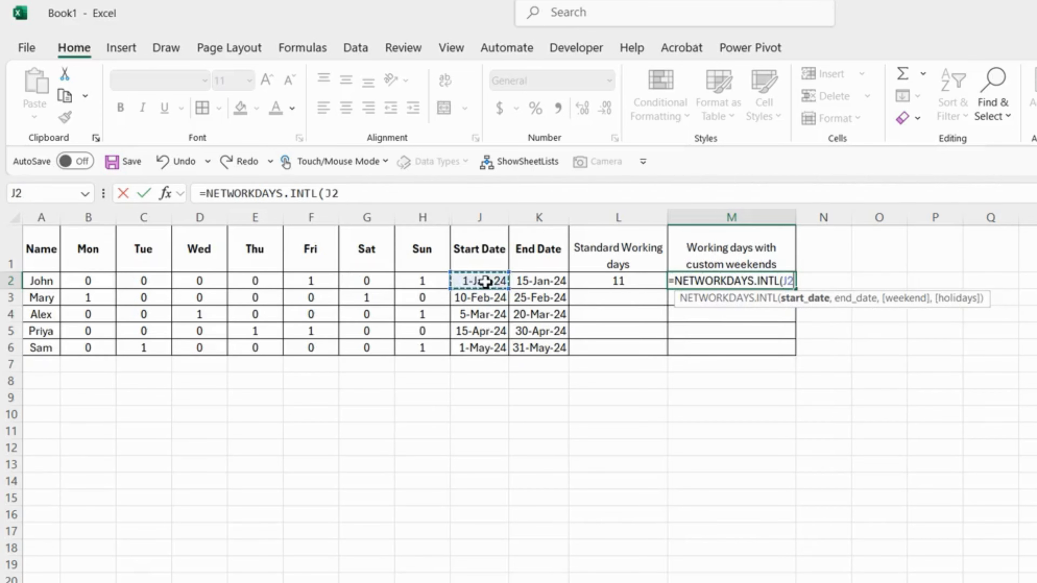
pyautogui.write(',')
pyautogui.click(525, 280)
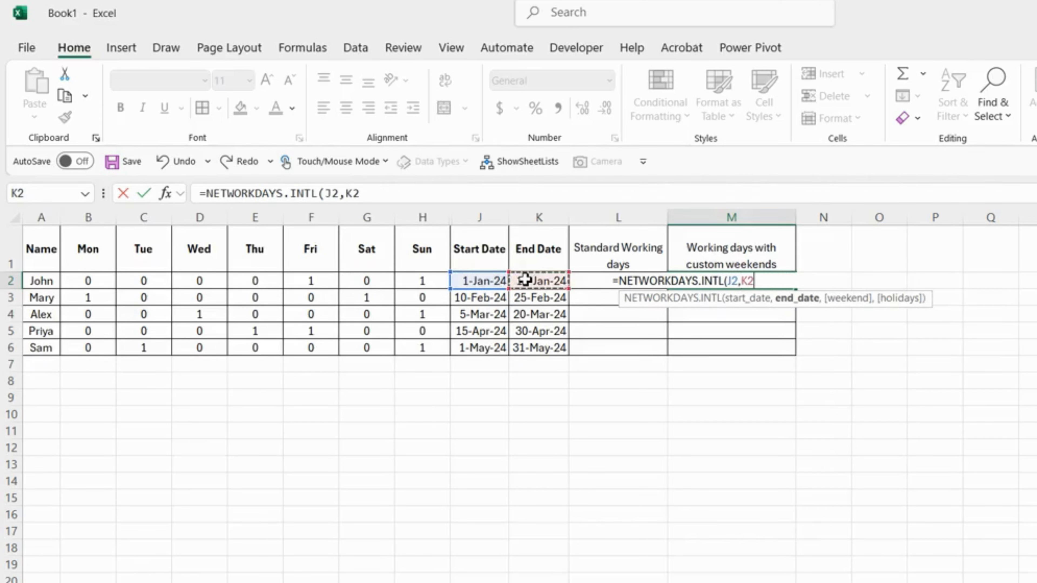
pyautogui.write(',')
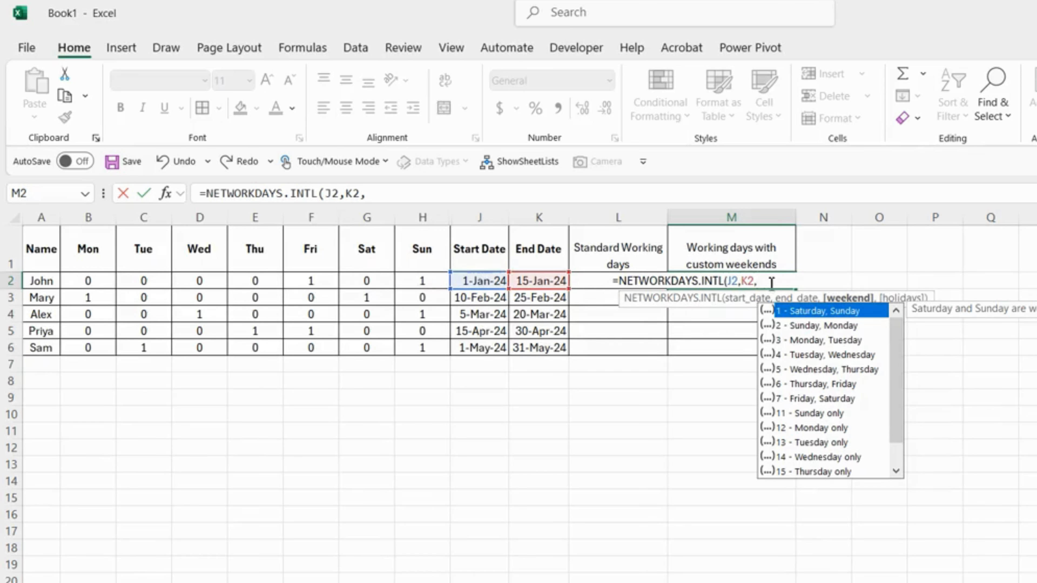
# - Complete the M2 formula with TEXTJOIN("",True,B2:H2) as the weekend argument, accepting the correction that adds the closing parenthesis
pyautogui.write('textjoin')
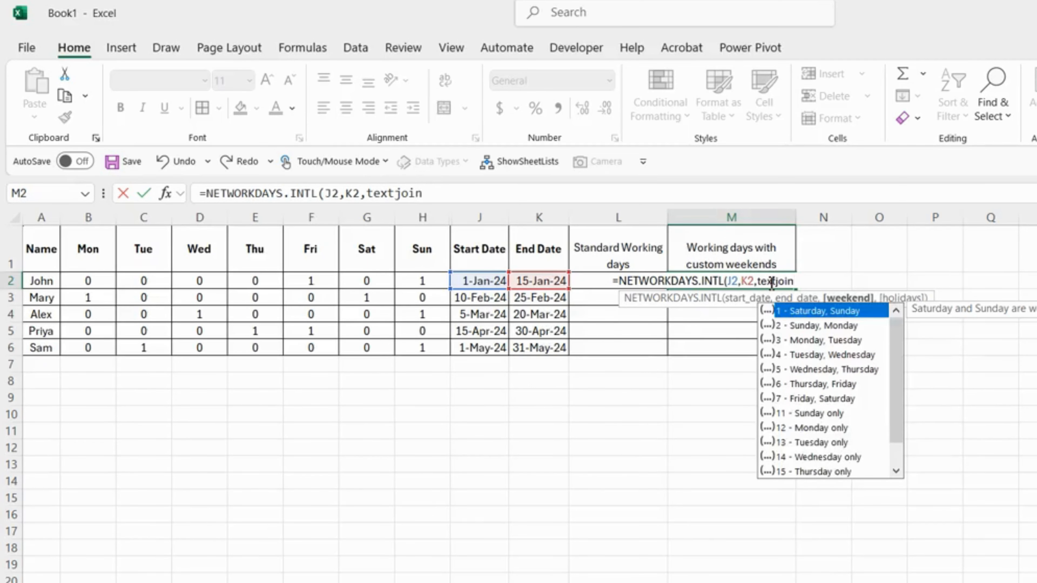
pyautogui.write('(')
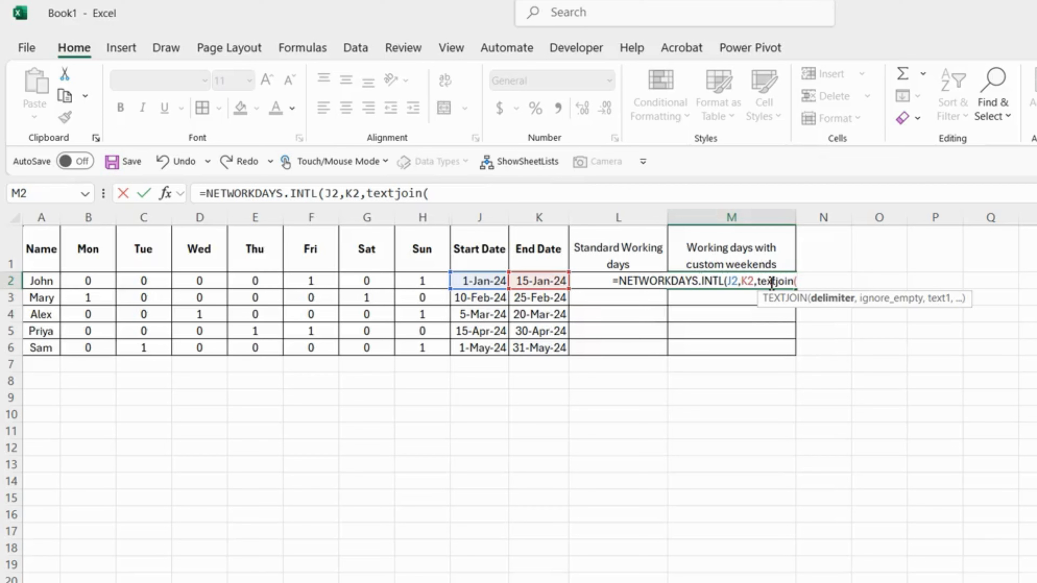
pyautogui.write('"",')
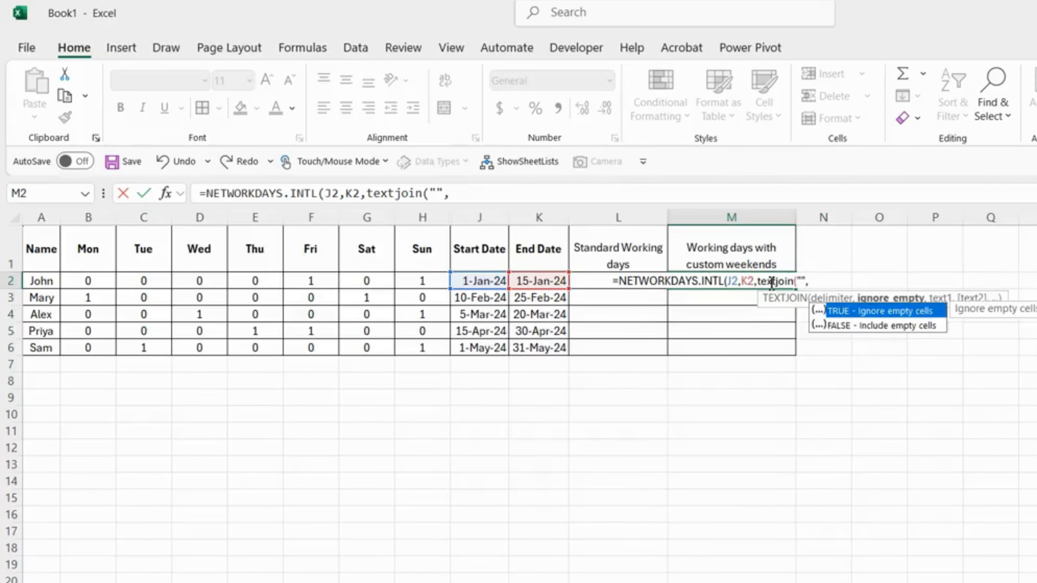
pyautogui.write('True')
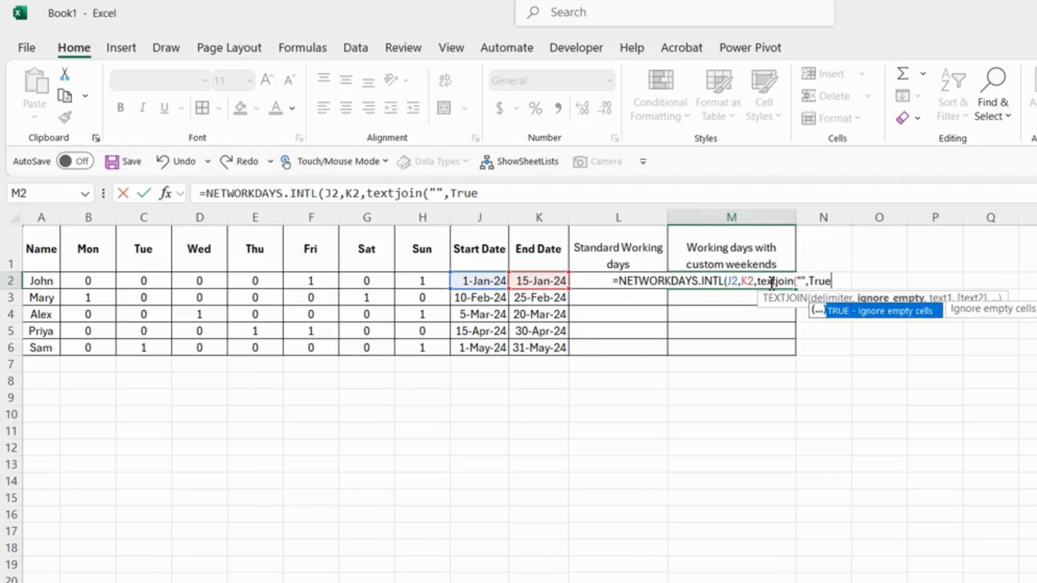
pyautogui.write(',')
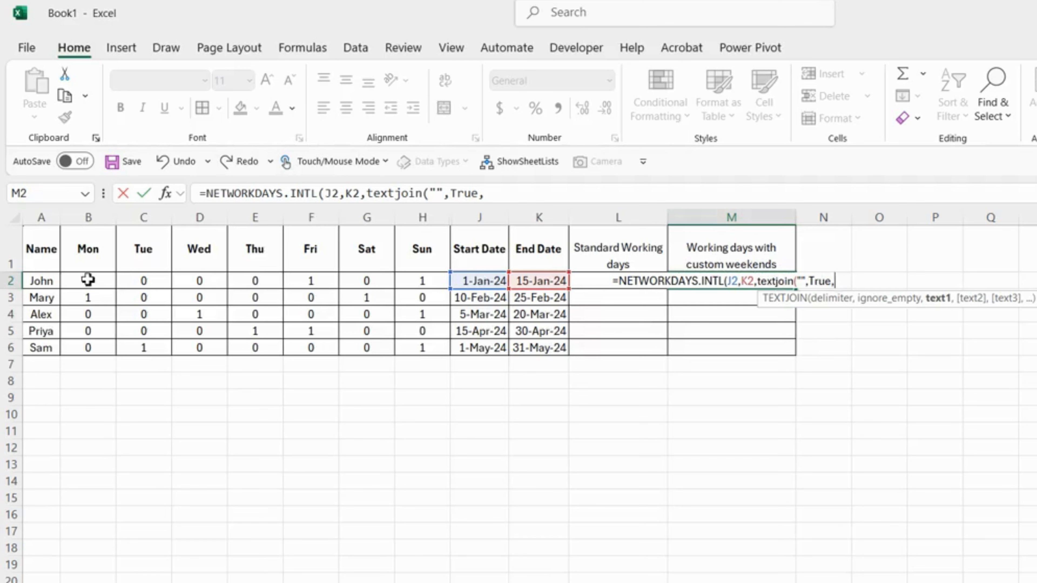
pyautogui.moveTo(87, 281); pyautogui.dragTo(410, 286)
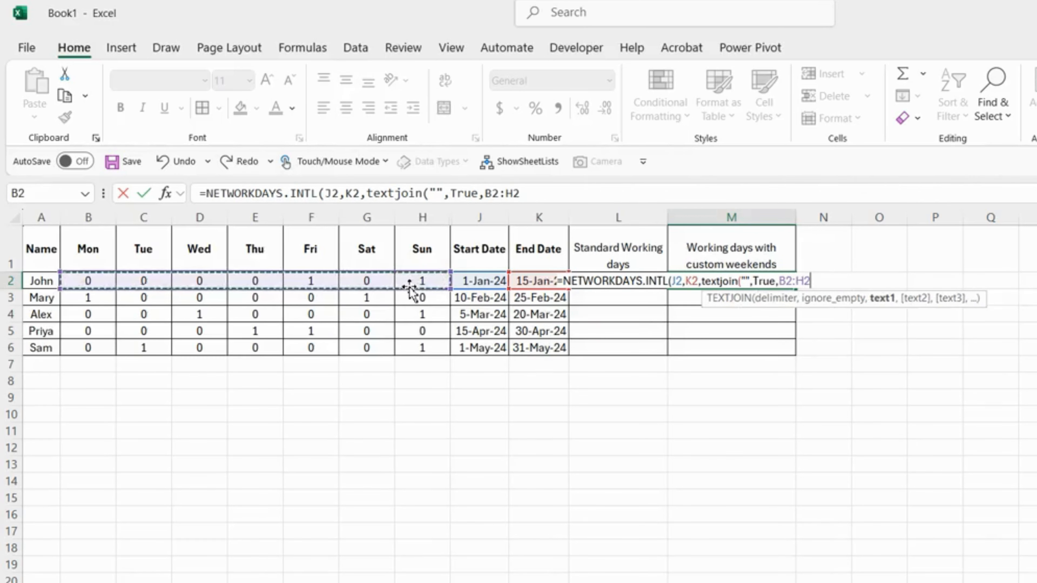
pyautogui.write(')')
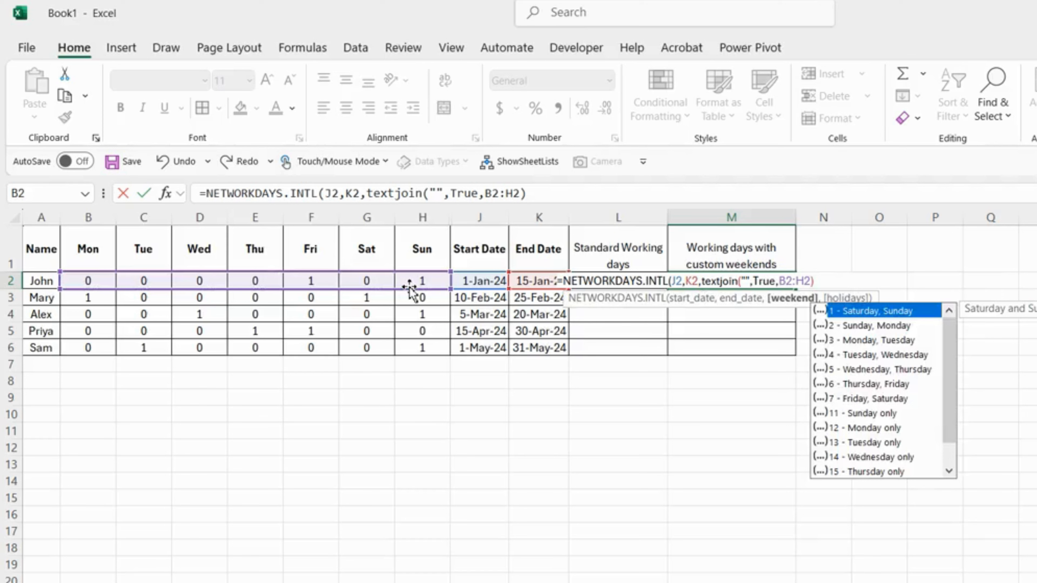
pyautogui.click(596, 197)
pyautogui.press('Return')
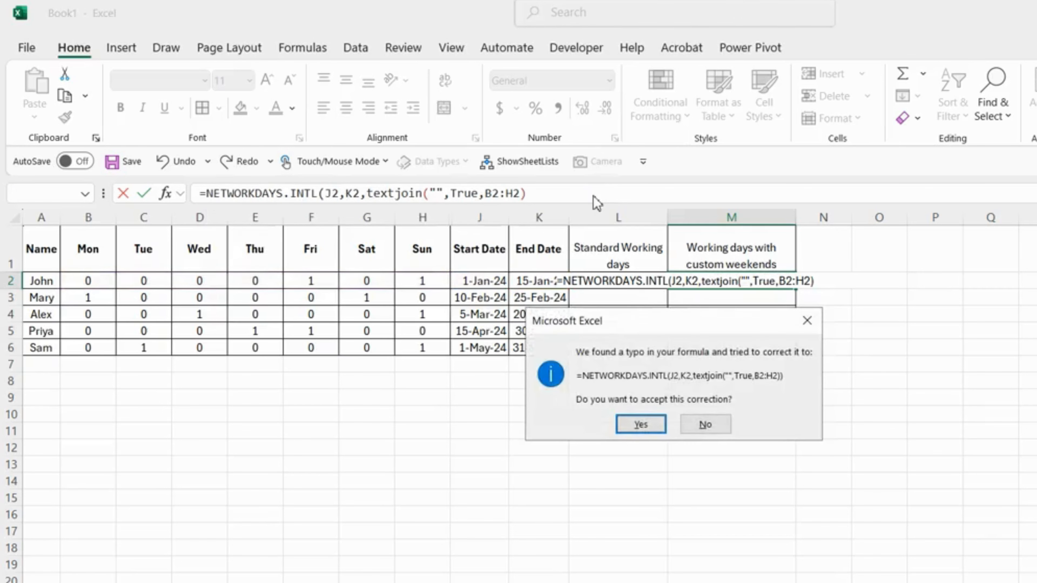
pyautogui.click(629, 429)
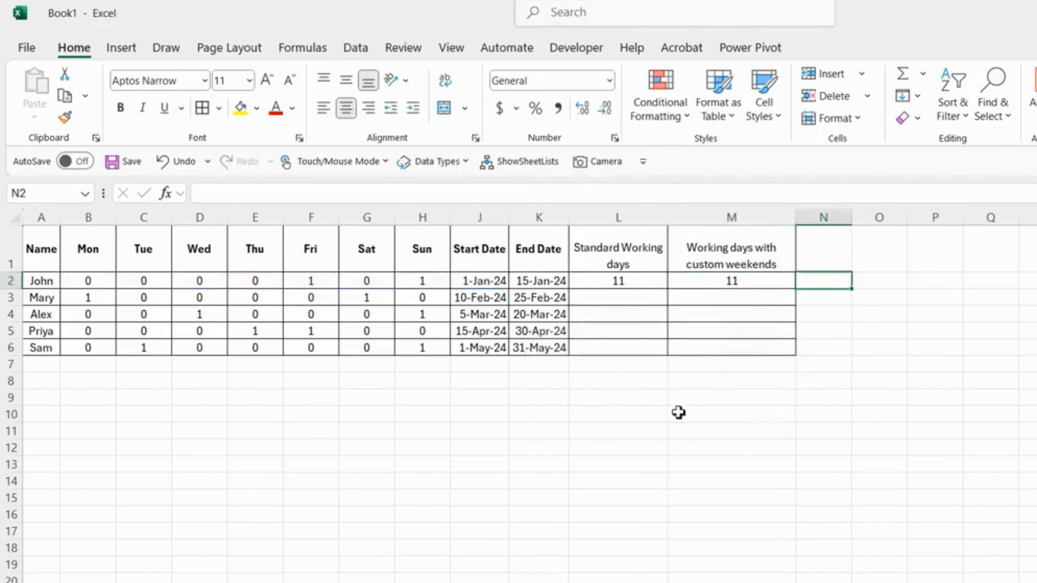
# - Fill the standard and custom working-days formulas in L2:M2 down to row 6
pyautogui.click(752, 282)
pyautogui.click(625, 282)
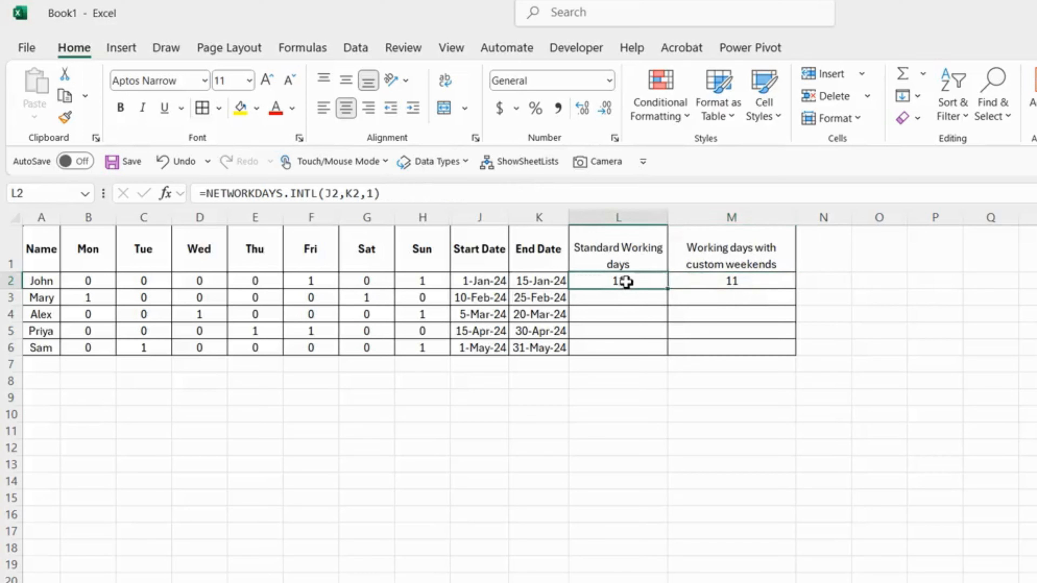
pyautogui.click(703, 282)
pyautogui.moveTo(636, 280); pyautogui.dragTo(695, 284)
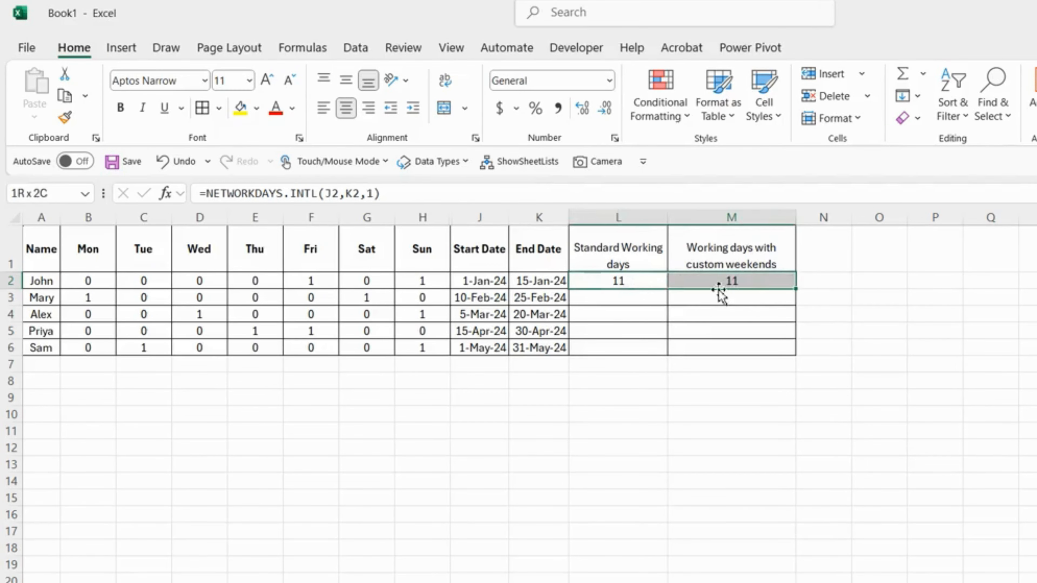
pyautogui.moveTo(796, 291); pyautogui.dragTo(796, 338)
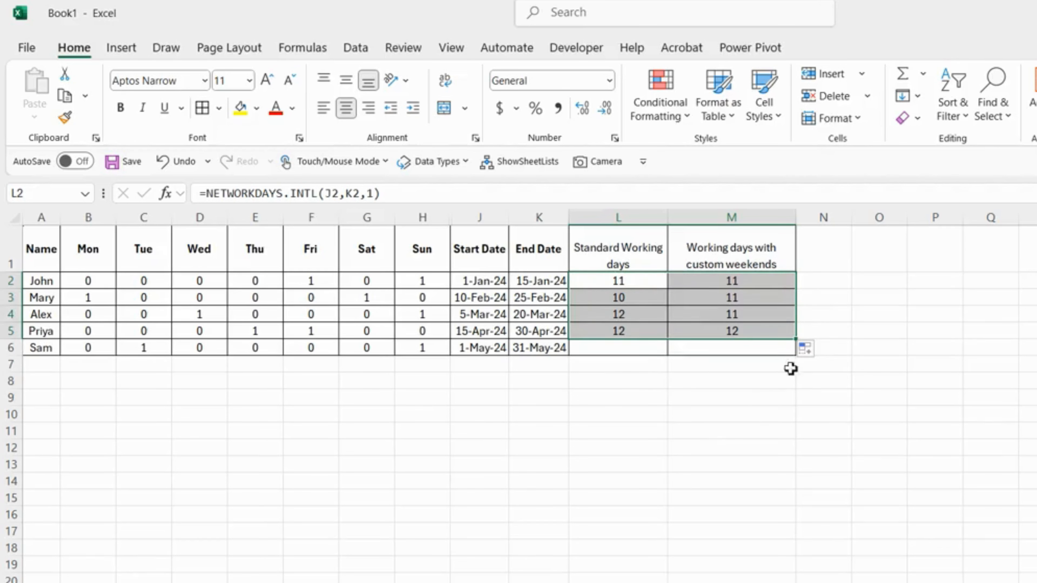
pyautogui.moveTo(795, 340); pyautogui.dragTo(799, 354)
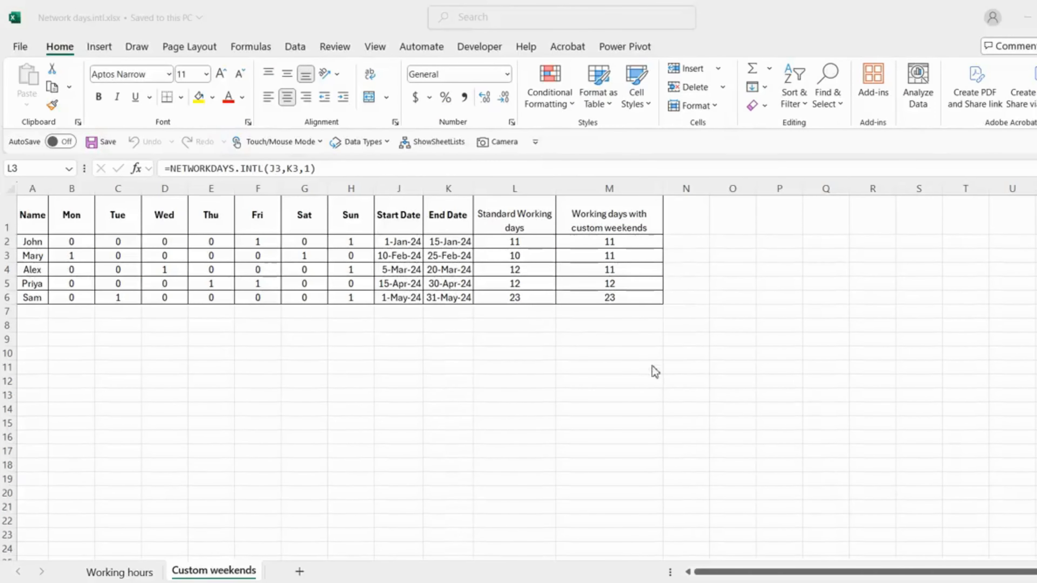